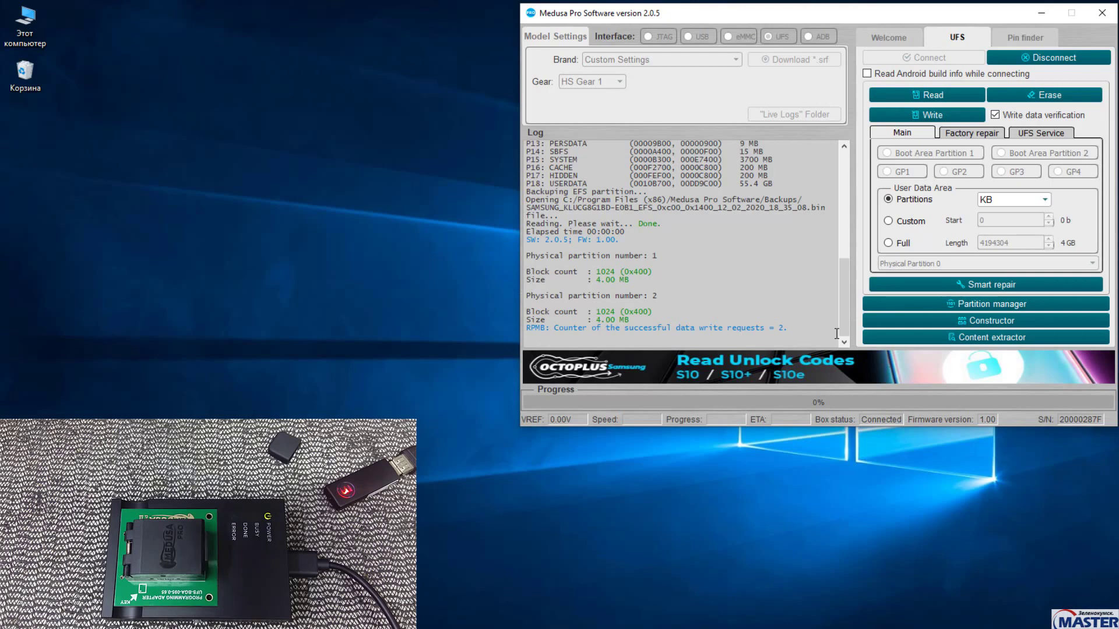
Step: Read only the USERDATA partition from the UFS chip and save the dump to the Desktop
left_click(900, 97)
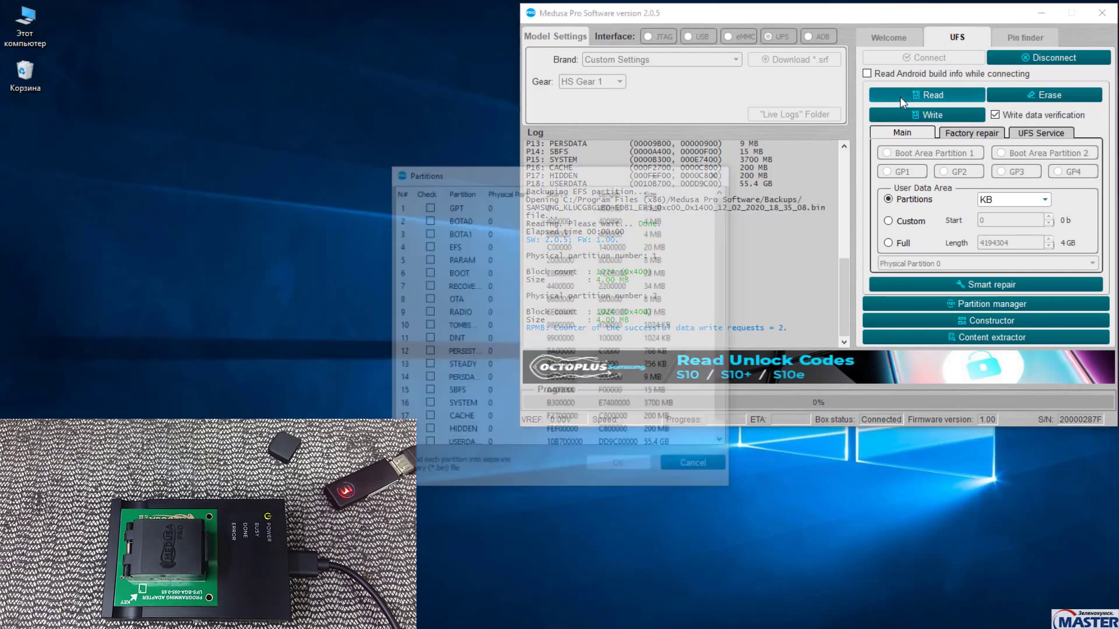
left_click_drag(537, 178, 799, 68)
left_click_drag(988, 115, 985, 183)
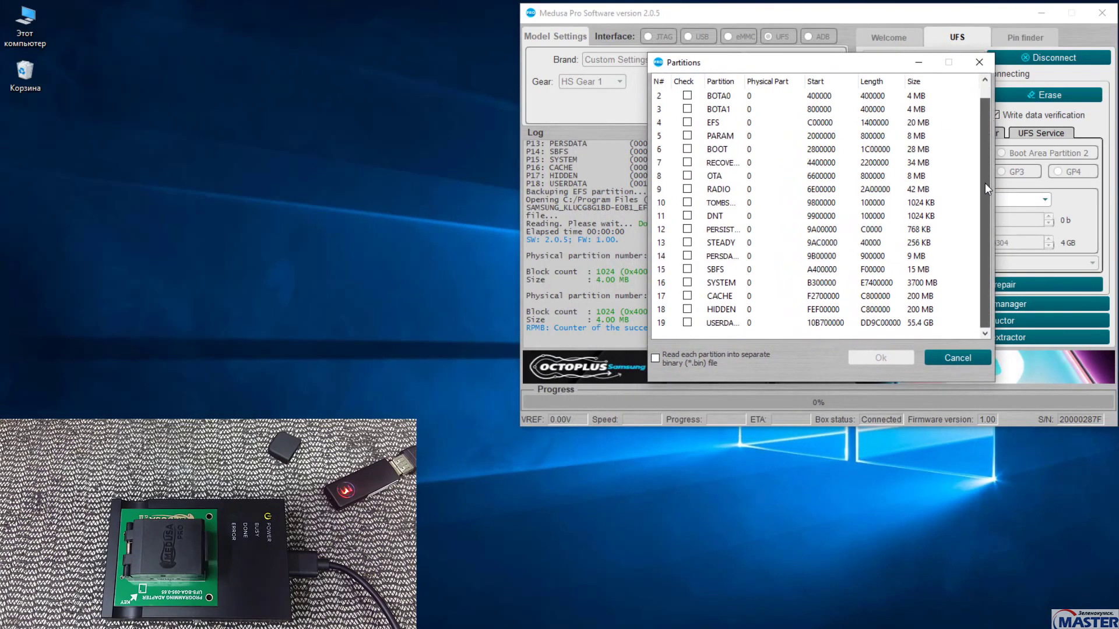
left_click(687, 323)
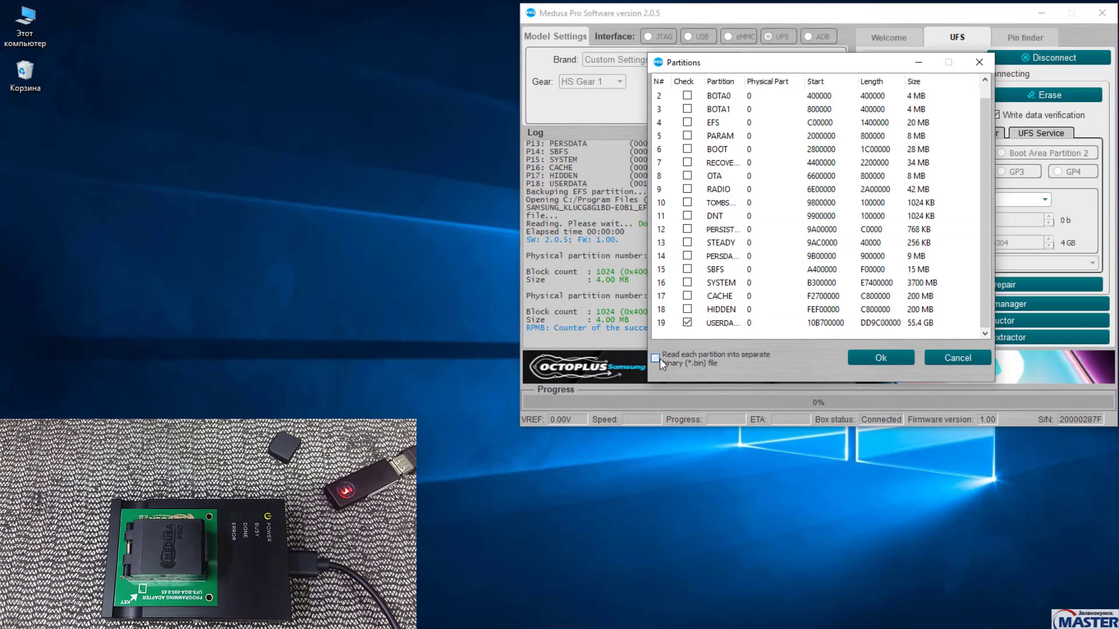
left_click(879, 359)
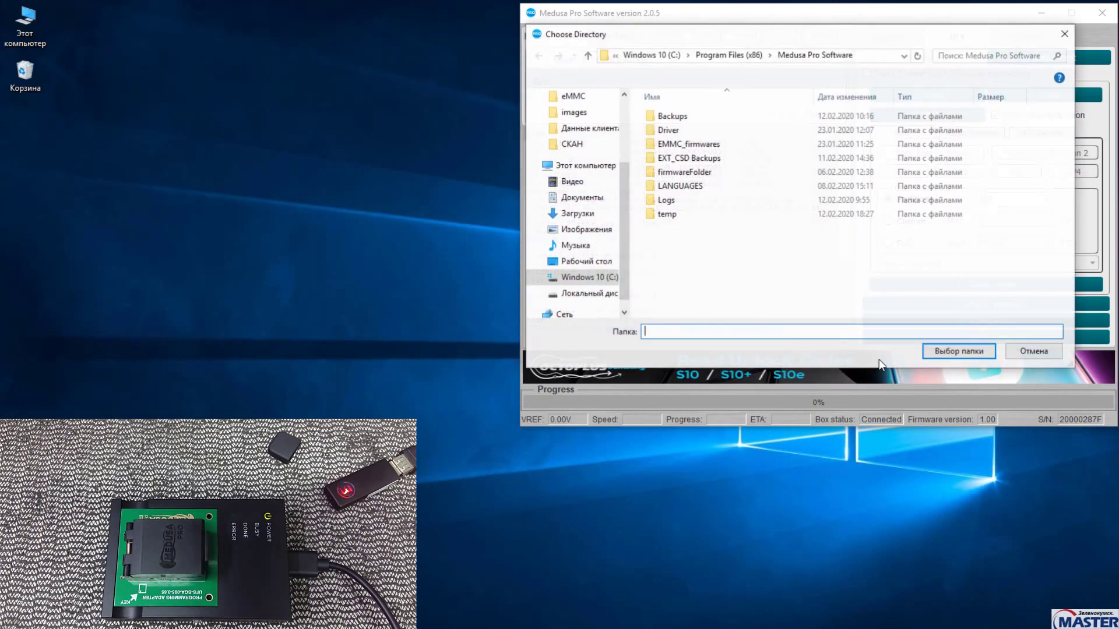
scroll(624, 249, "up", 2)
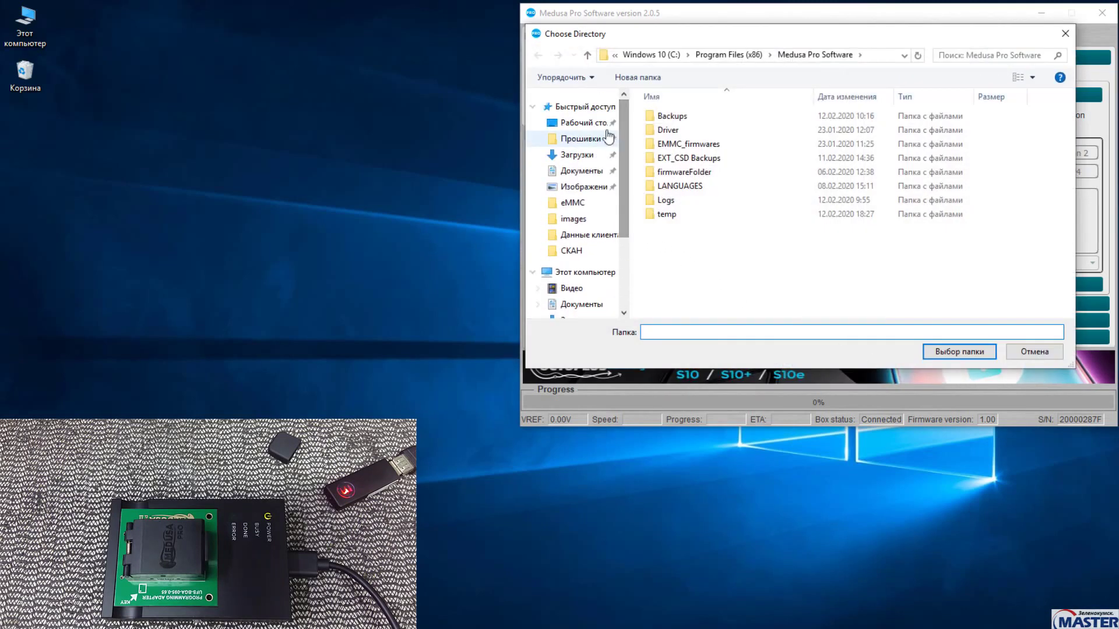
left_click(583, 123)
left_click(958, 354)
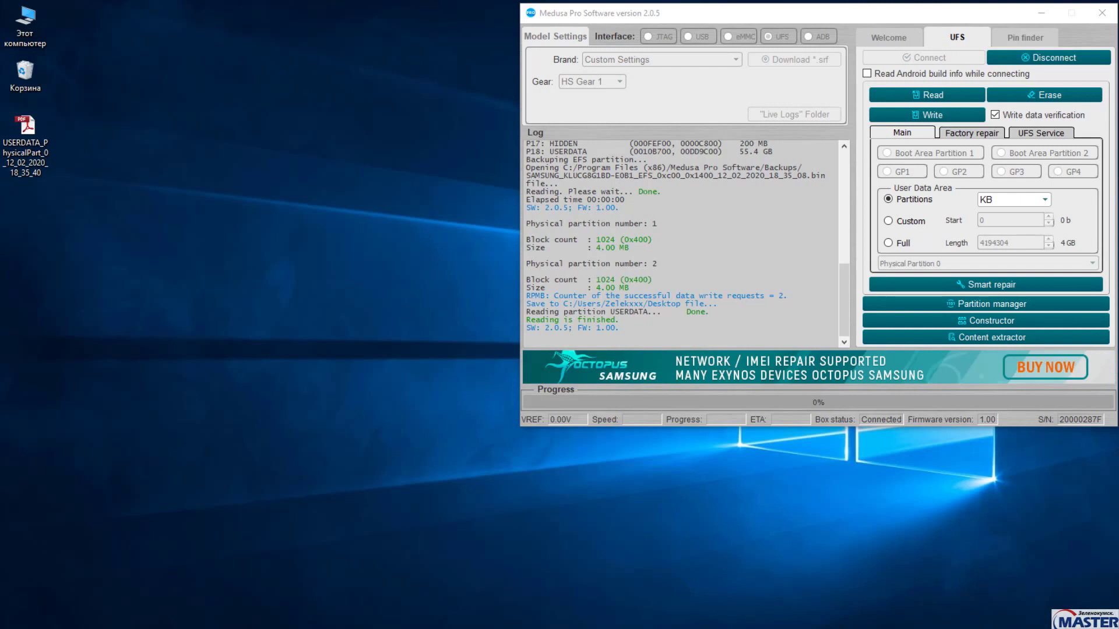
Step: Open the USERDATA dump from the desktop as an archive in 7-Zip and go to its media\0 folder
right_click(18, 132)
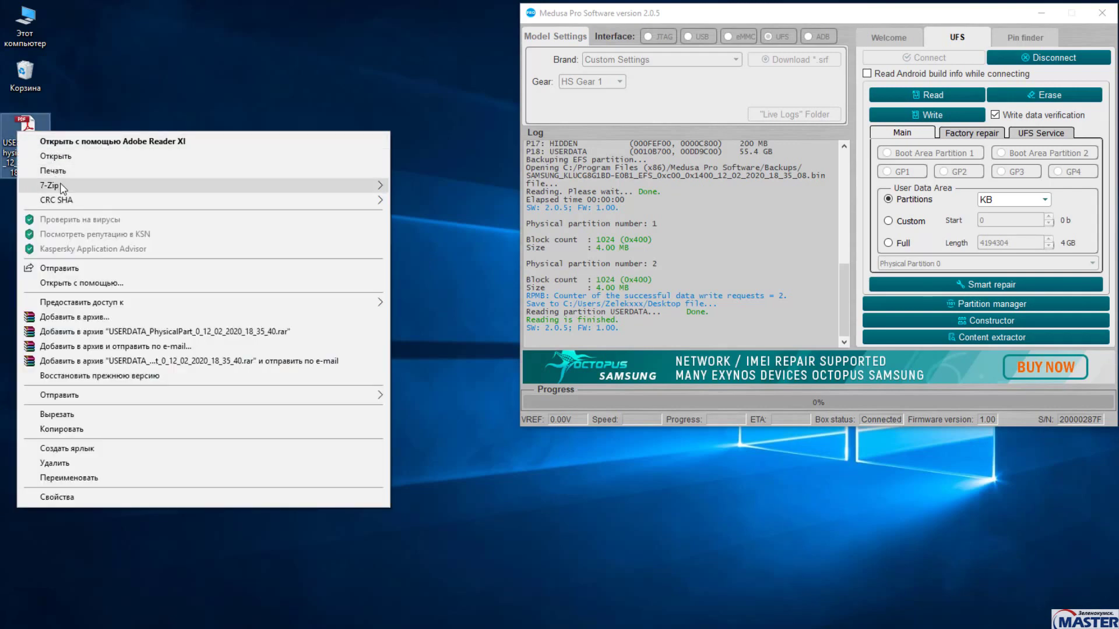
mouse_move(64, 183)
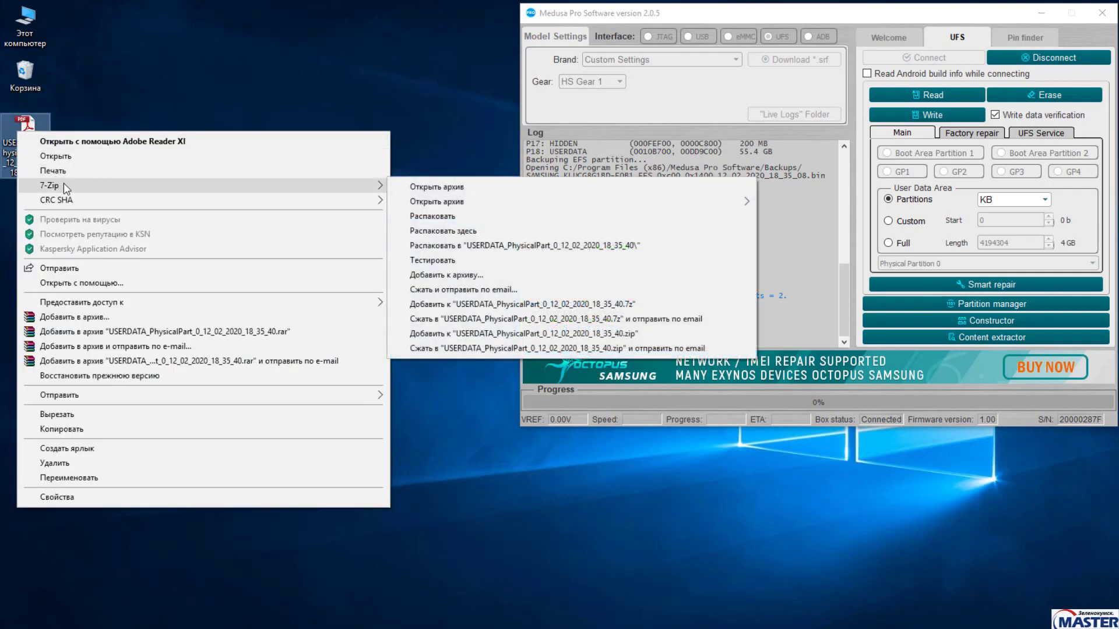
left_click(455, 187)
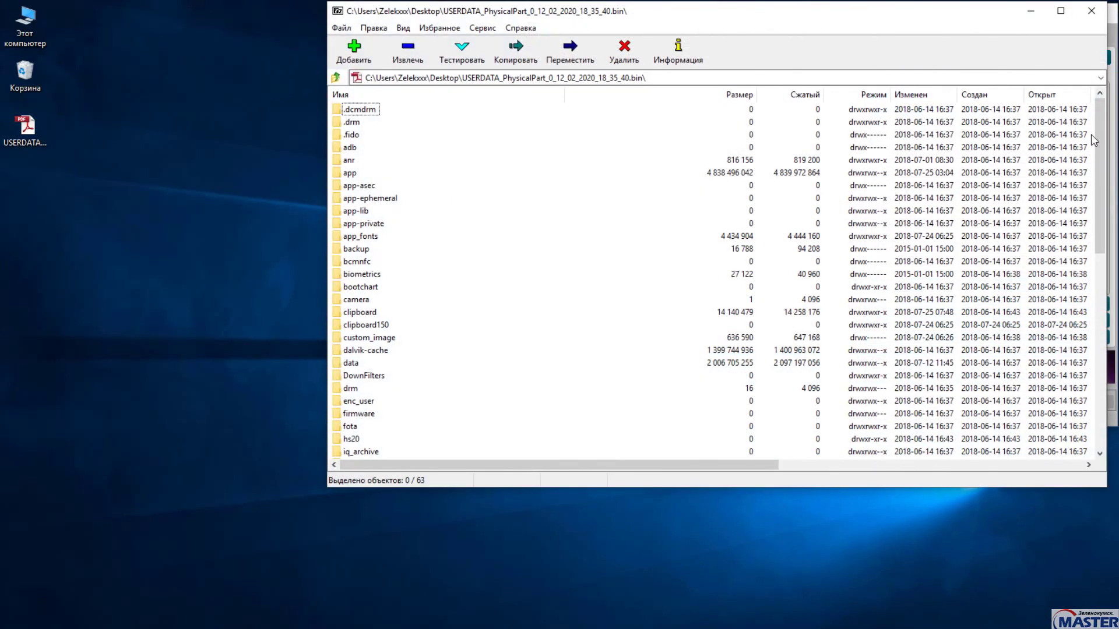
left_click_drag(1098, 140, 1103, 328)
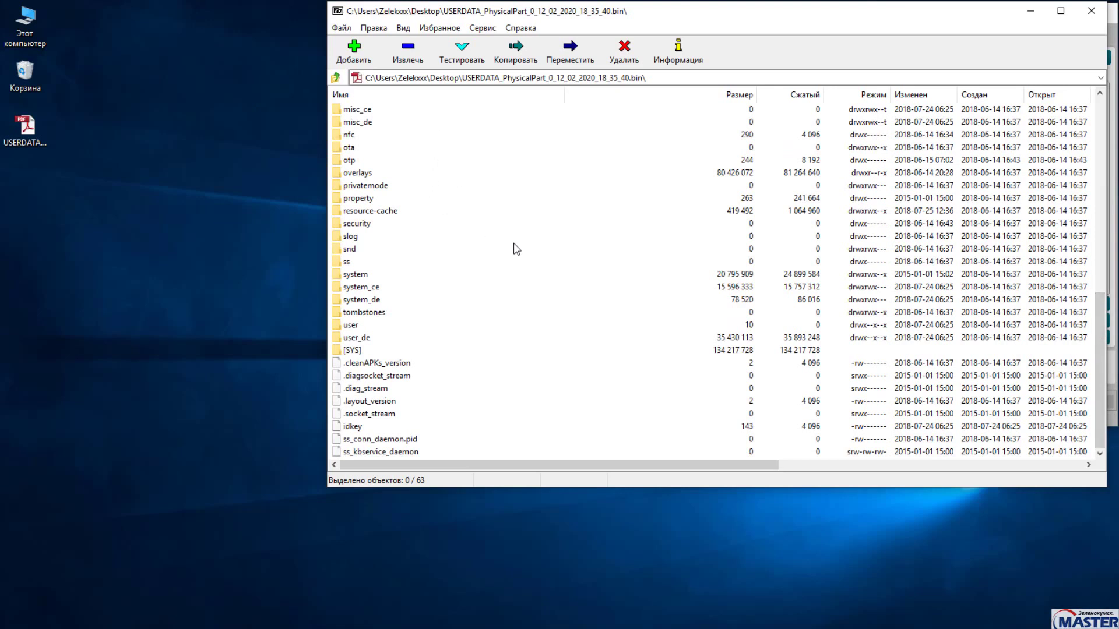
left_click_drag(1100, 415, 1099, 382)
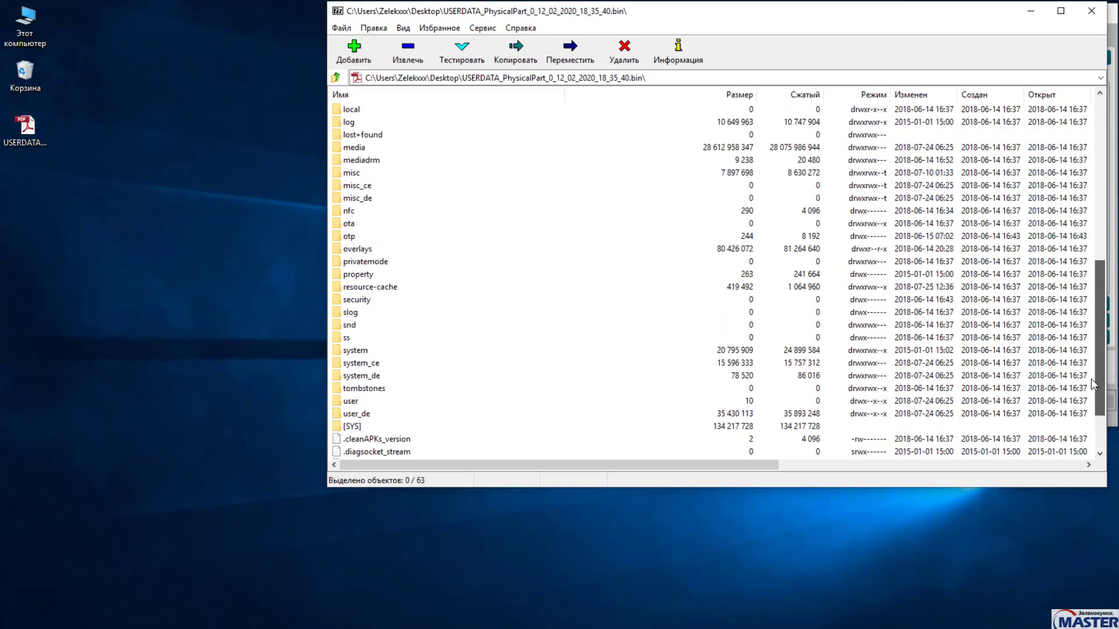
double_click(354, 148)
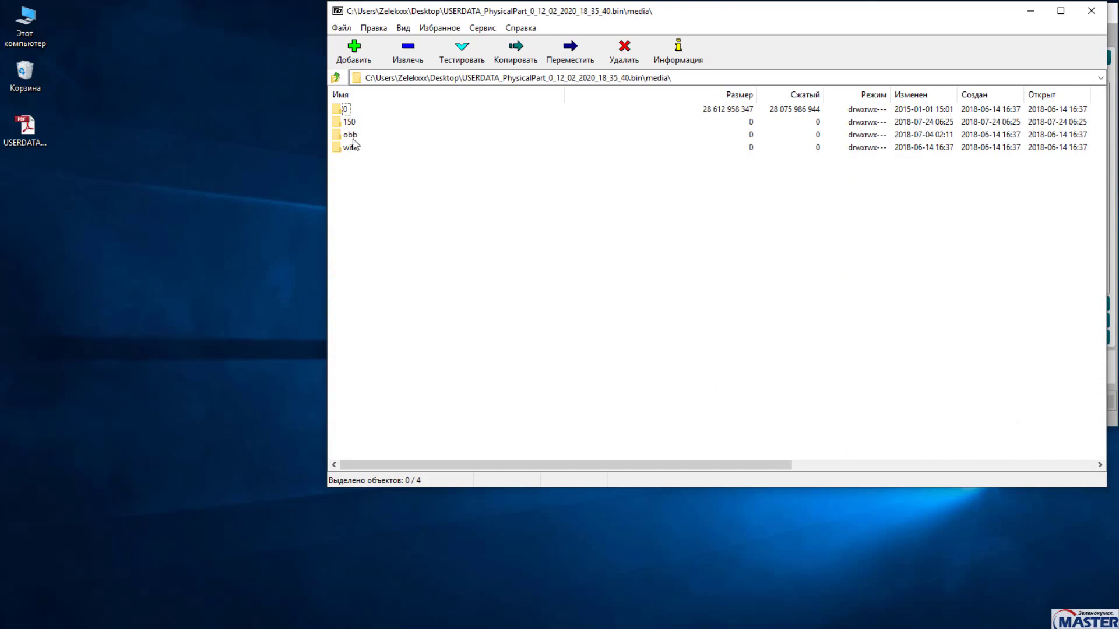
double_click(347, 110)
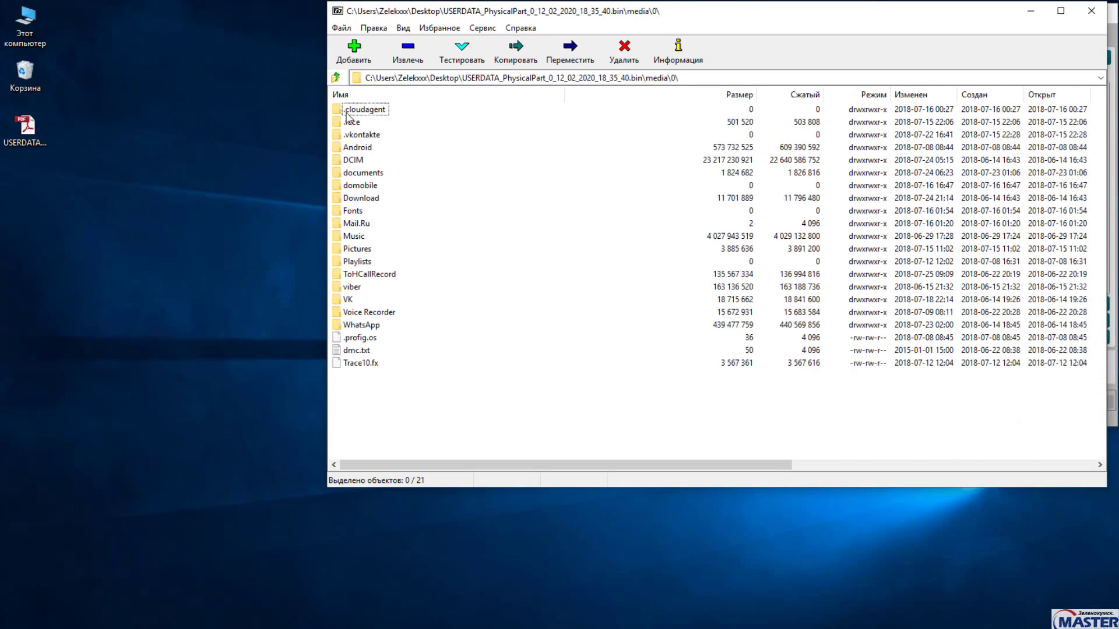
Step: Copy the DCIM, WhatsApp, VK and viber folders from the dump's media\0 folder to the Desktop
right_click(349, 160)
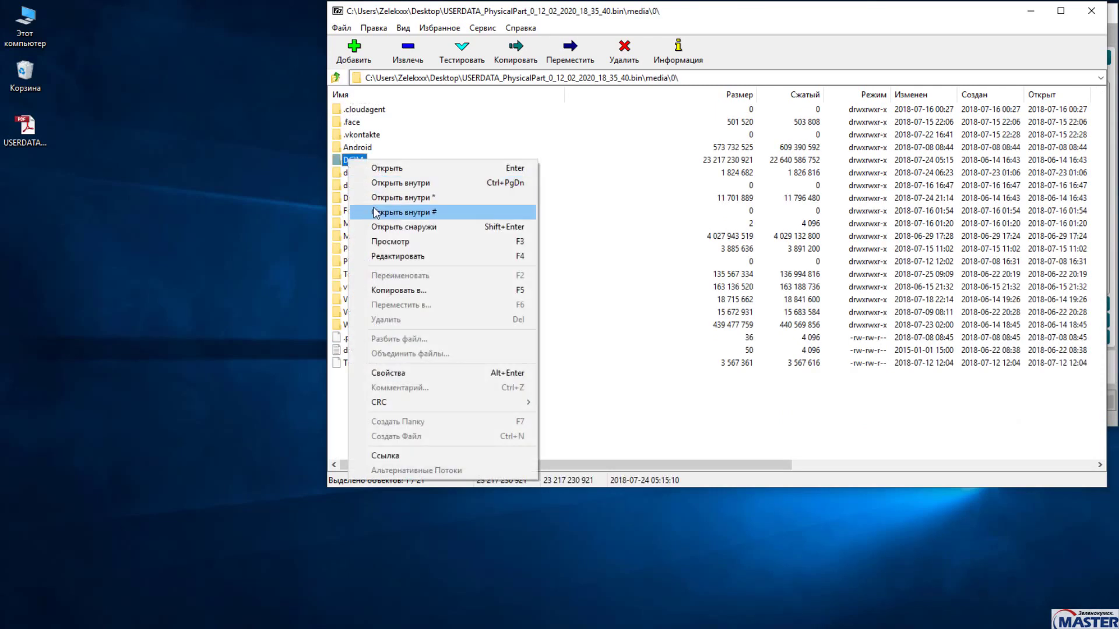
left_click(394, 294)
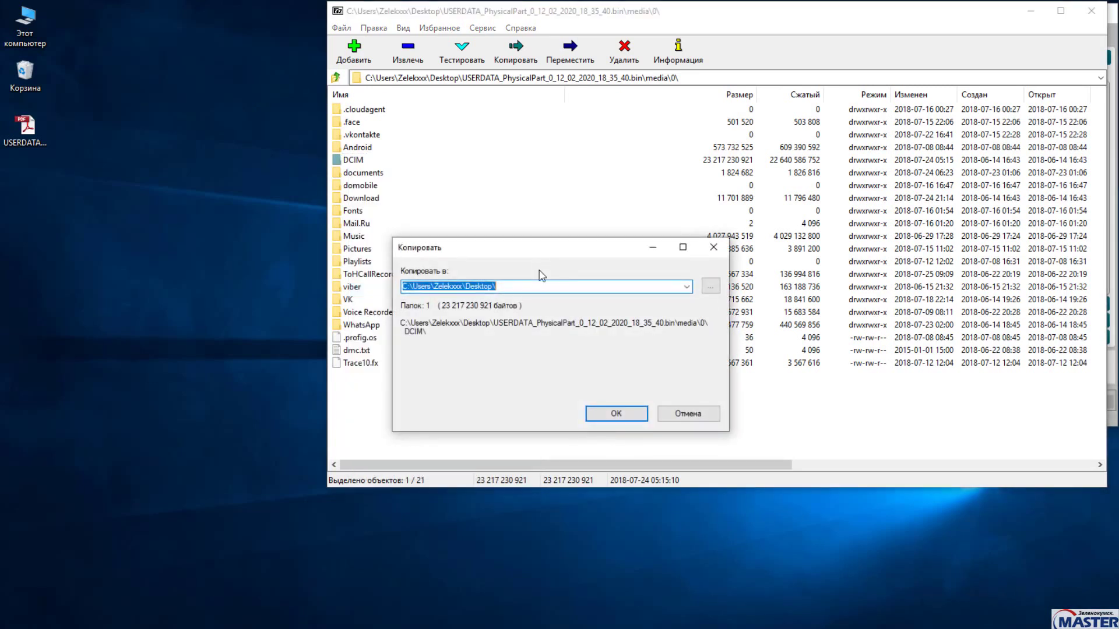
left_click(613, 415)
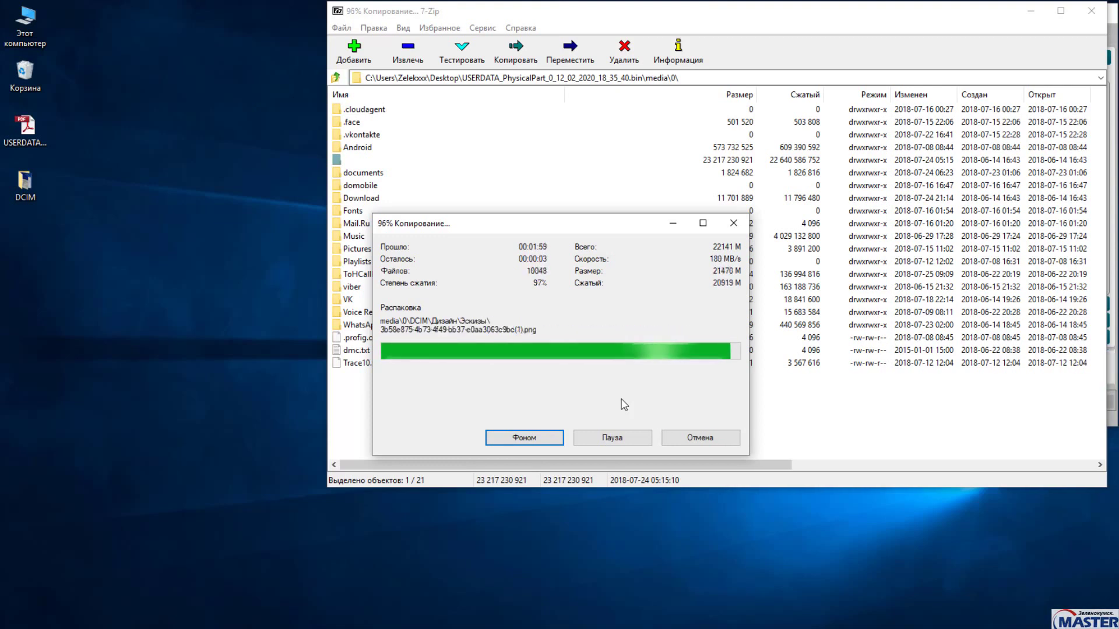
right_click(370, 325)
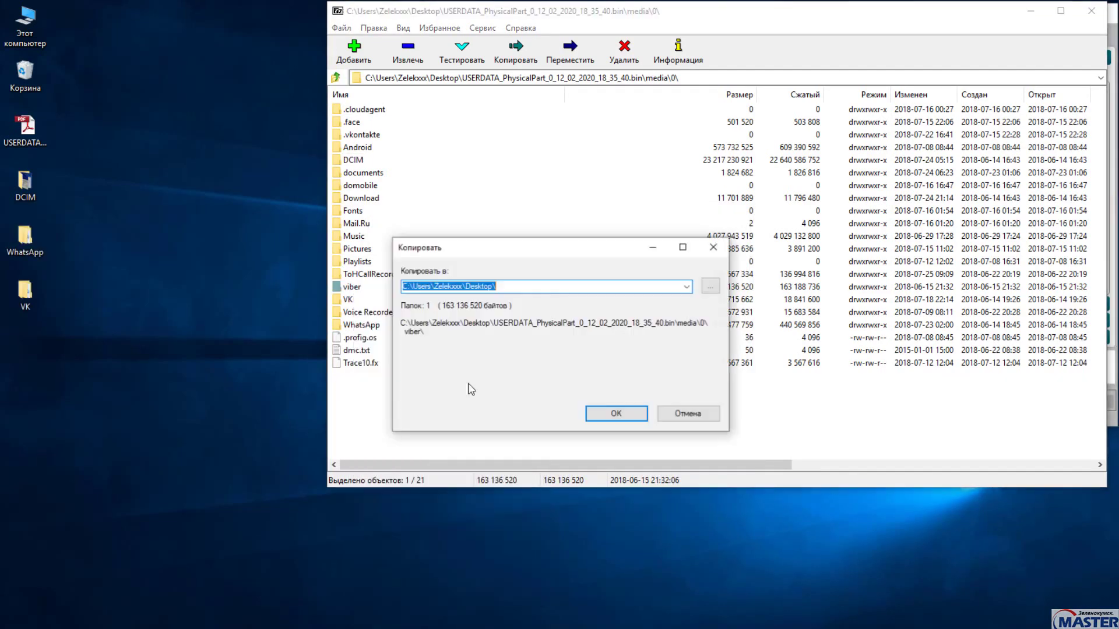
key("Return")
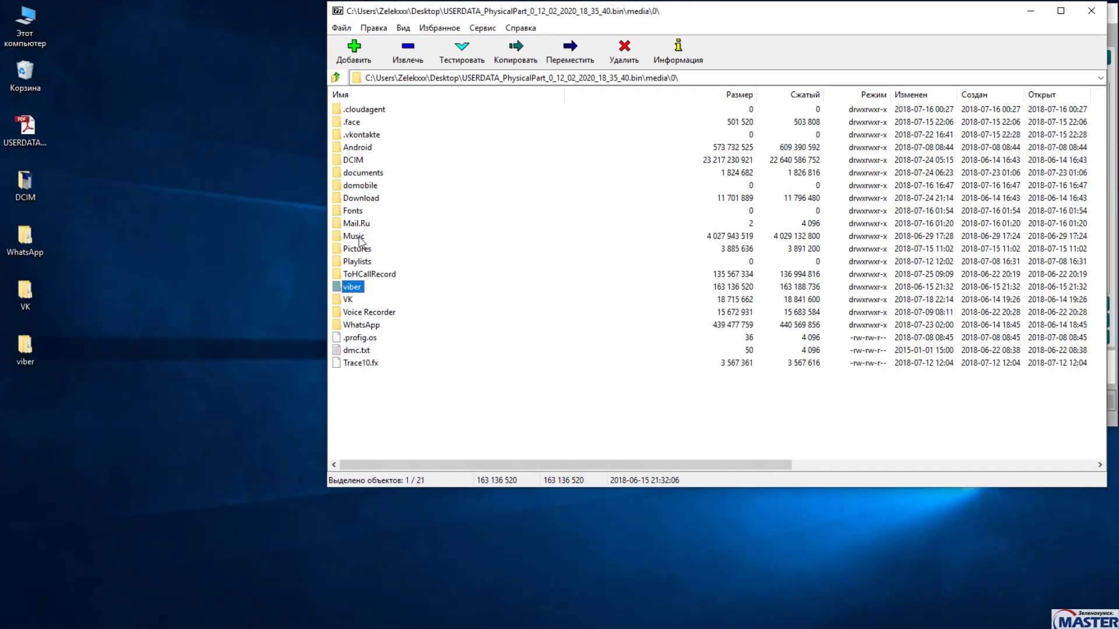
Step: Copy the Music and Download folders from the dump's media\0 folder to the Desktop
right_click(363, 235)
left_click(425, 367)
left_click(592, 418)
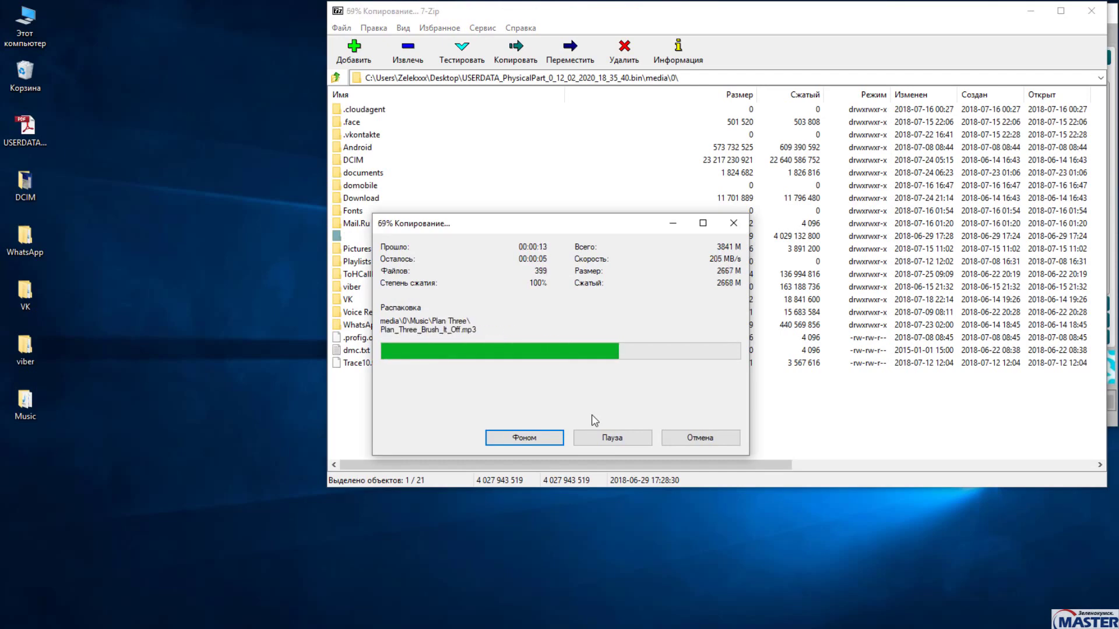
right_click(361, 198)
left_click(422, 328)
left_click(618, 413)
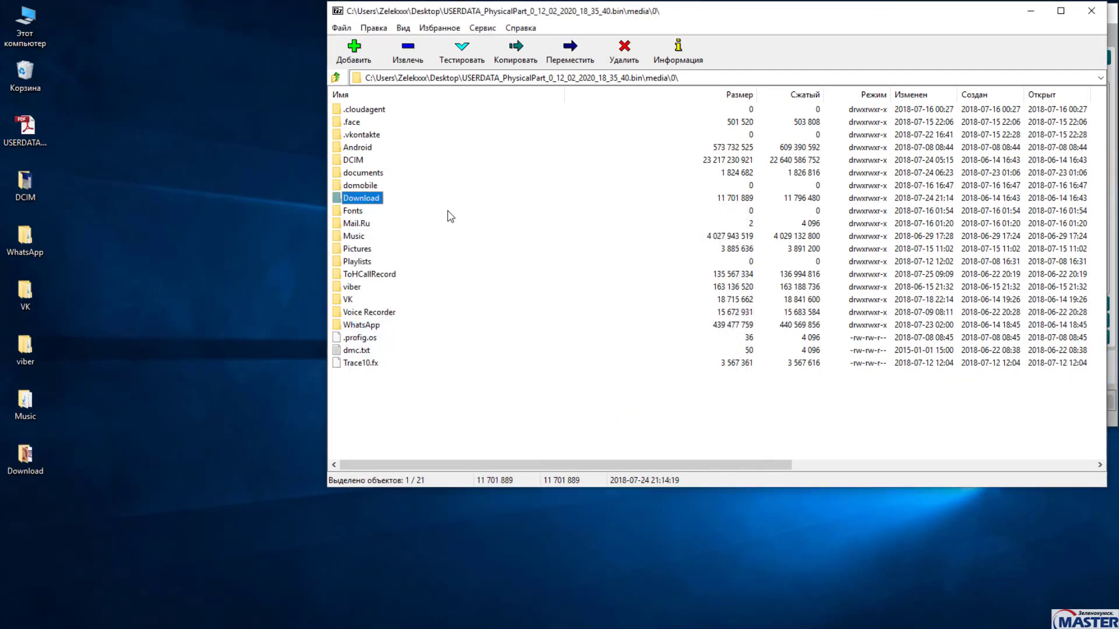
Step: Return to the dump's root and go to the data\com.android.providers.contacts\databases folder
left_click(337, 78)
left_click(337, 78)
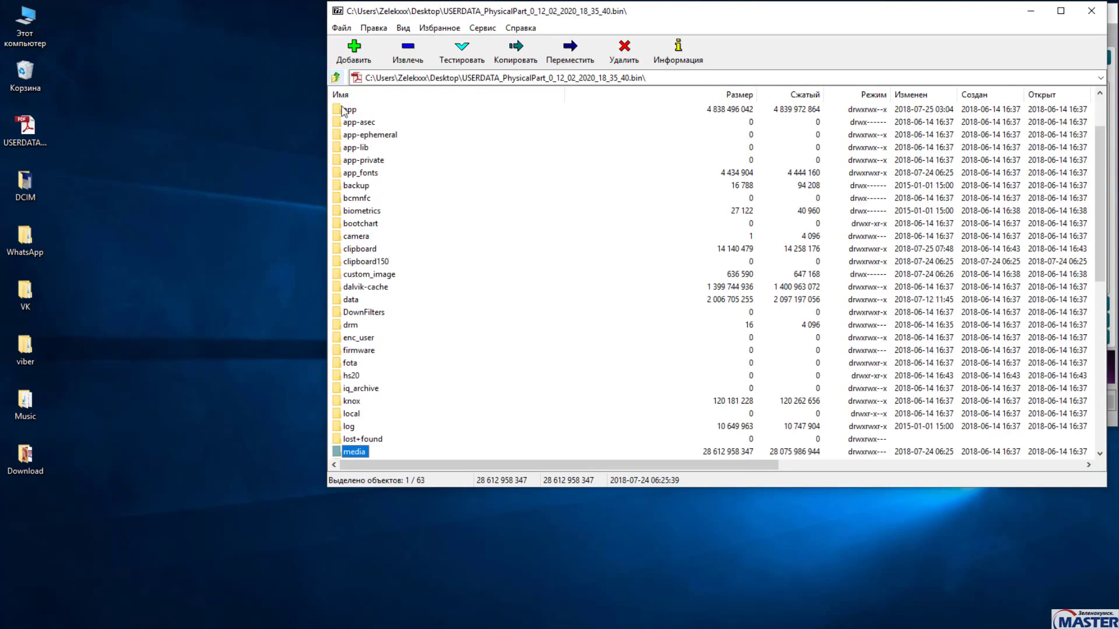
double_click(365, 299)
scroll(1099, 131, "down", 4)
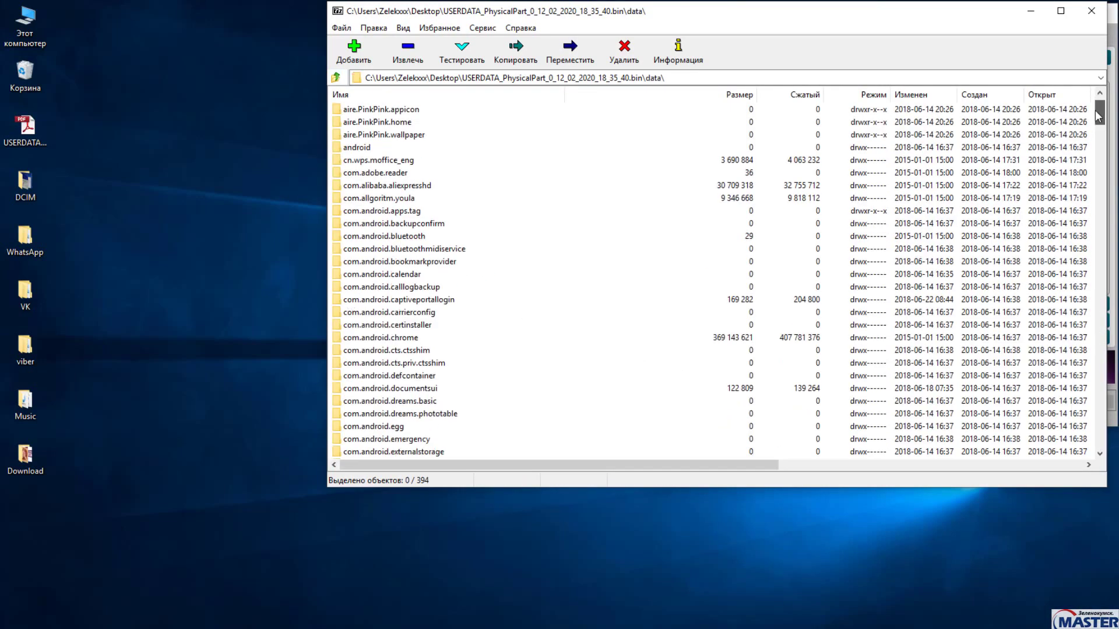
scroll(1100, 124, "down", 4)
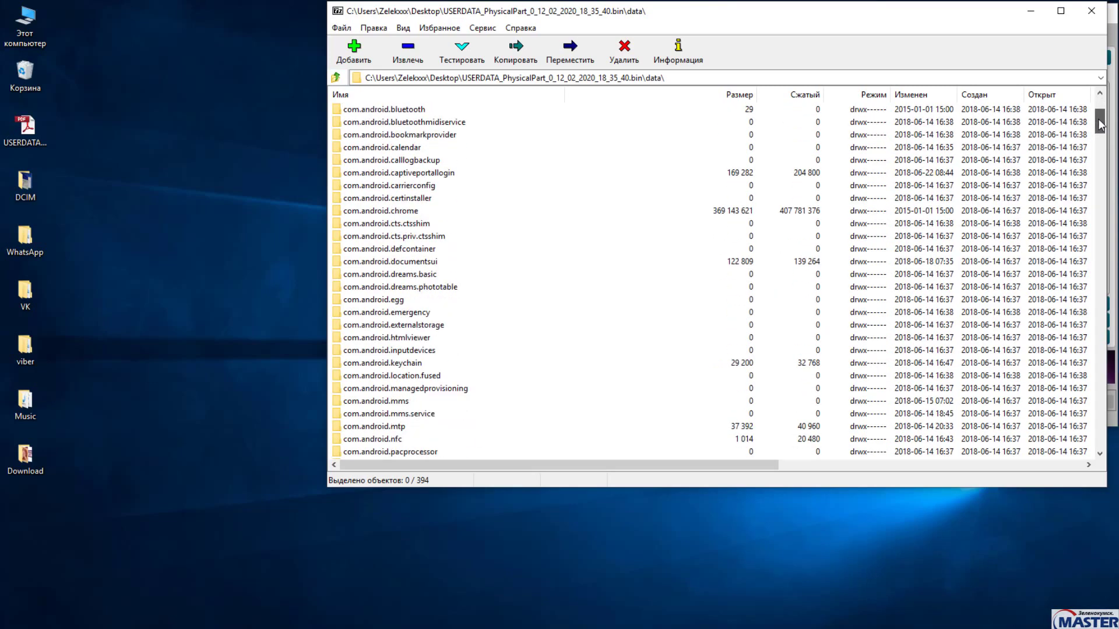
left_click(377, 379)
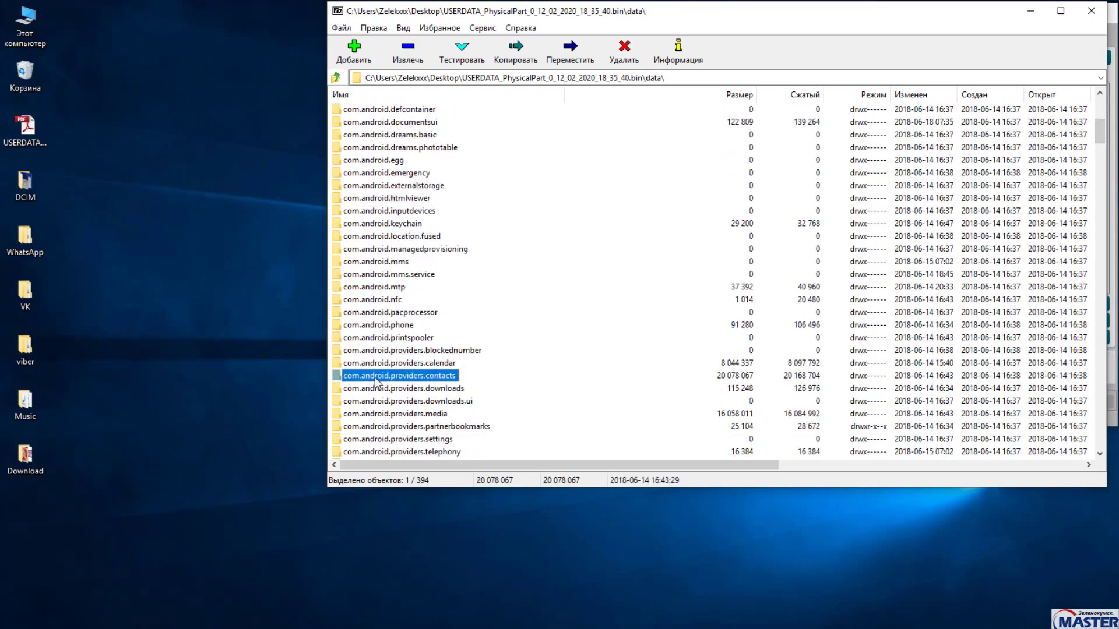
double_click(376, 380)
double_click(356, 136)
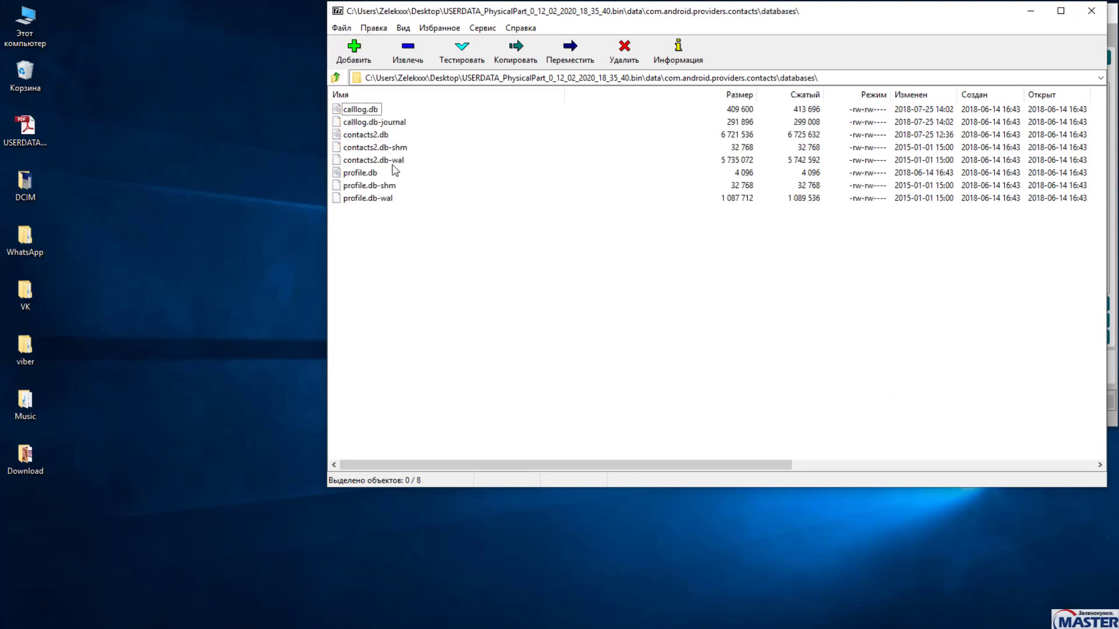
Step: Copy contacts2.db from the databases folder to the Desktop and close the archive window
left_click(368, 139)
right_click(367, 139)
left_click(408, 262)
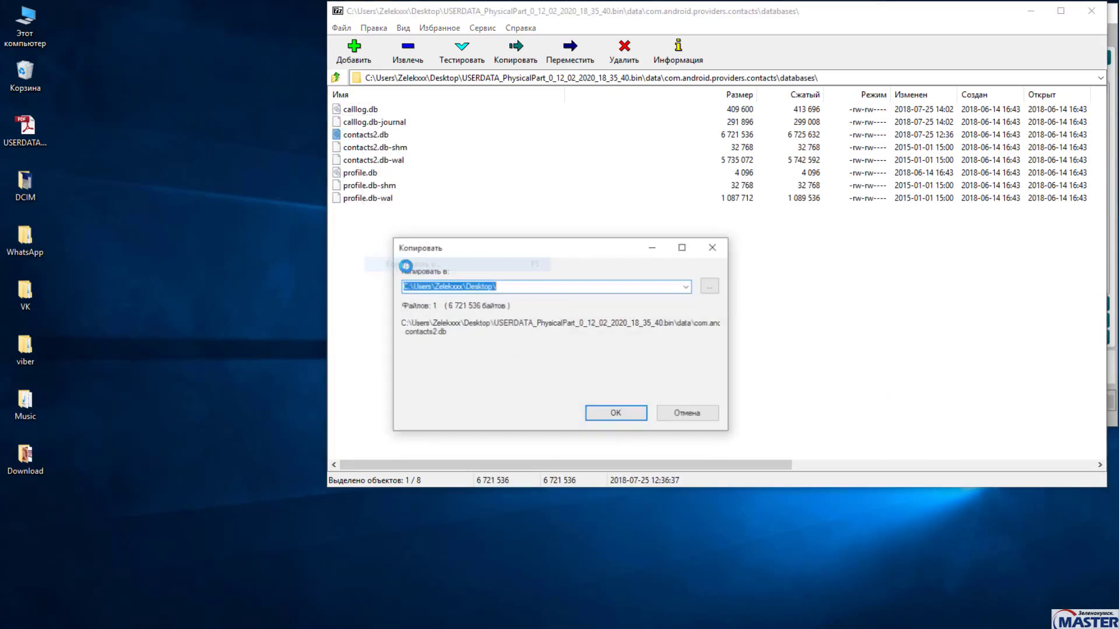
left_click(618, 415)
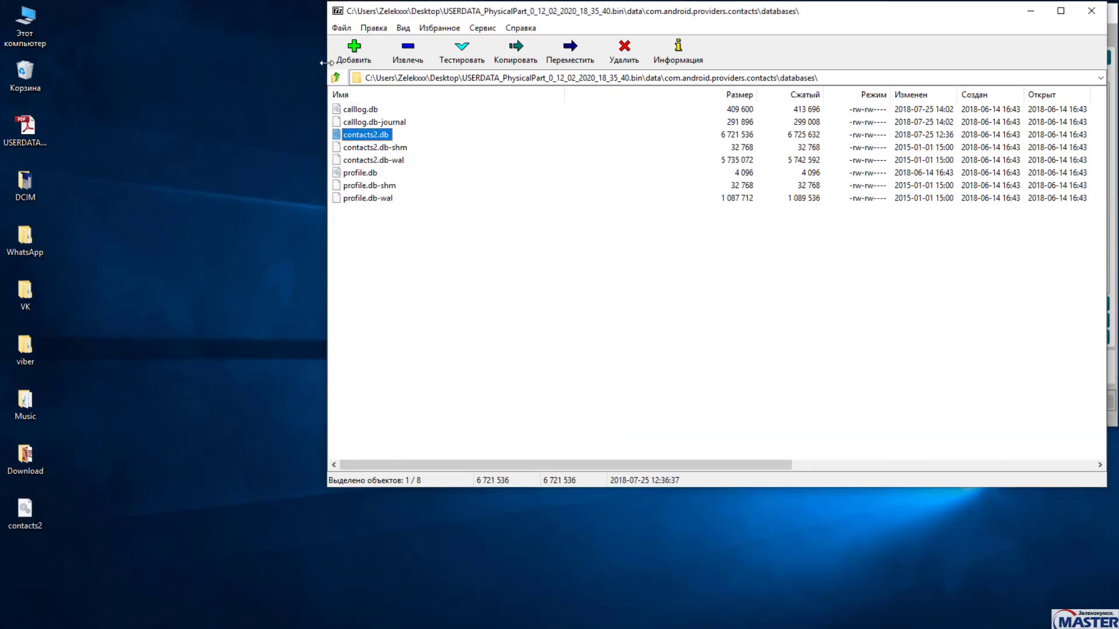
left_click(1091, 12)
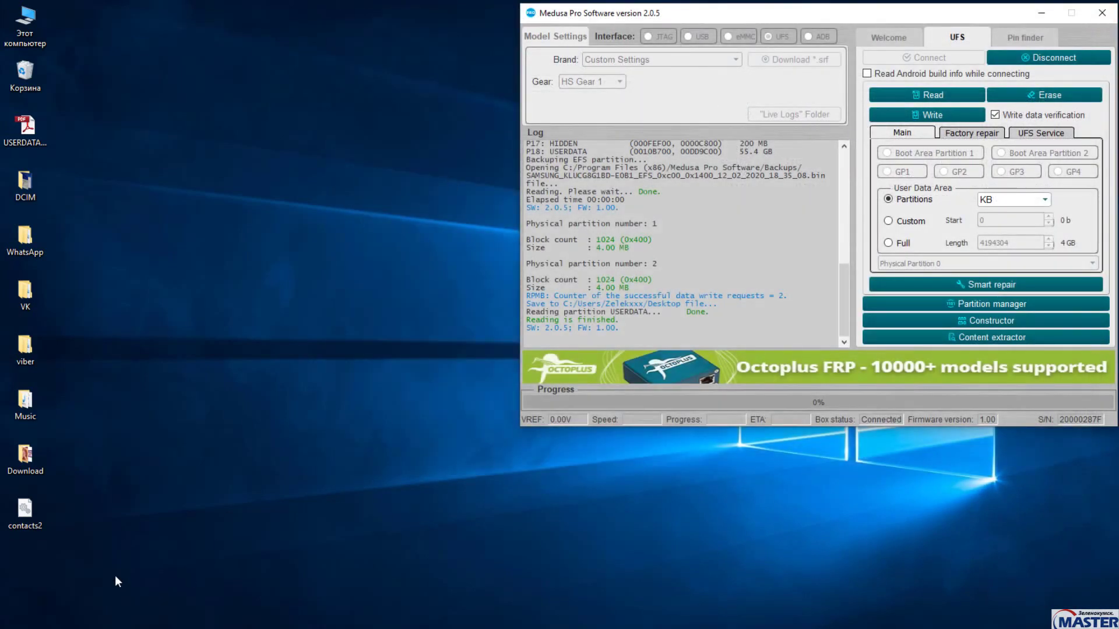
Step: Check the combined properties of all the extracted folders and the contacts2 file on the desktop
left_click_drag(118, 582, 20, 197)
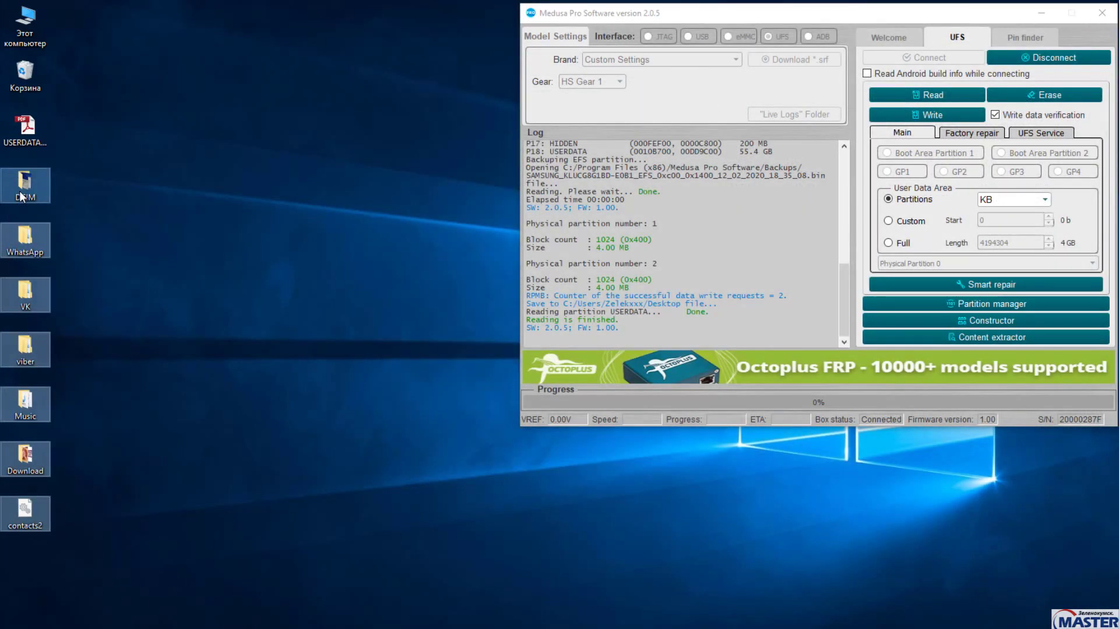
right_click(20, 197)
left_click(99, 537)
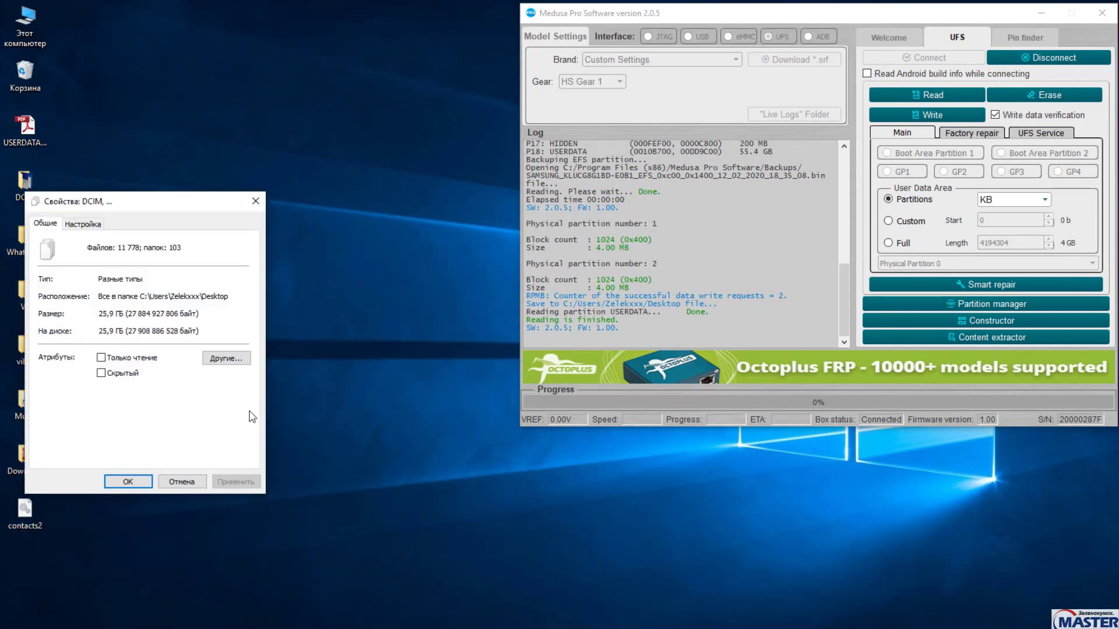
left_click(255, 201)
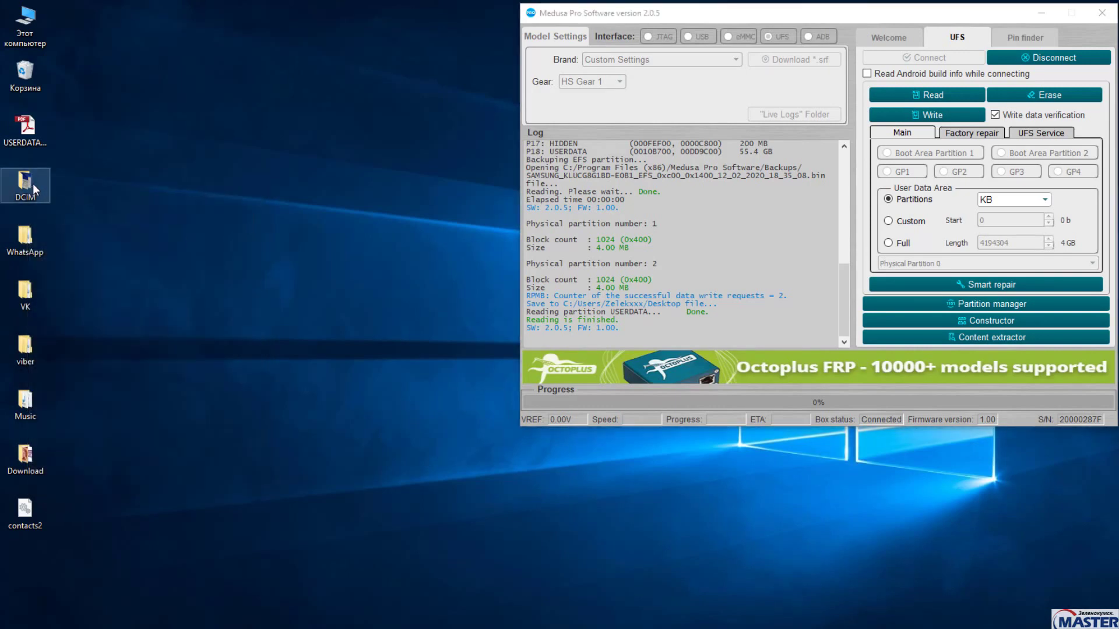
Step: Examine the contents of the extracted DCIM folder and its Download subfolder in File Explorer, closing the window when finished
double_click(32, 184)
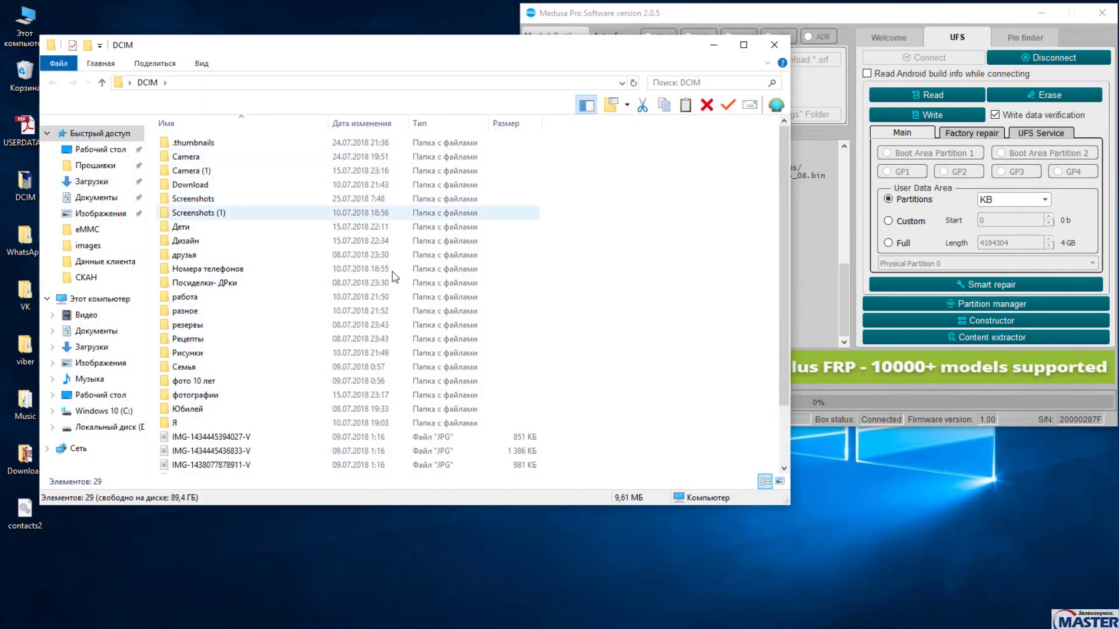
left_click_drag(780, 176, 291, 189)
double_click(186, 184)
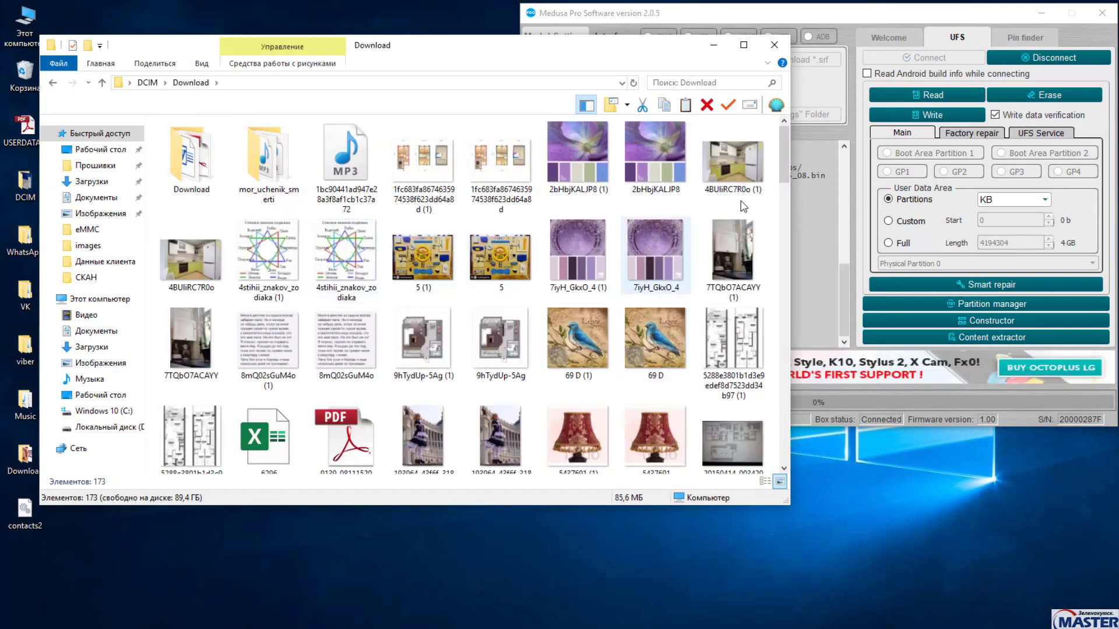
mouse_move(785, 135)
left_mouse_down()
mouse_move(778, 254)
mouse_move(781, 133)
left_mouse_up()
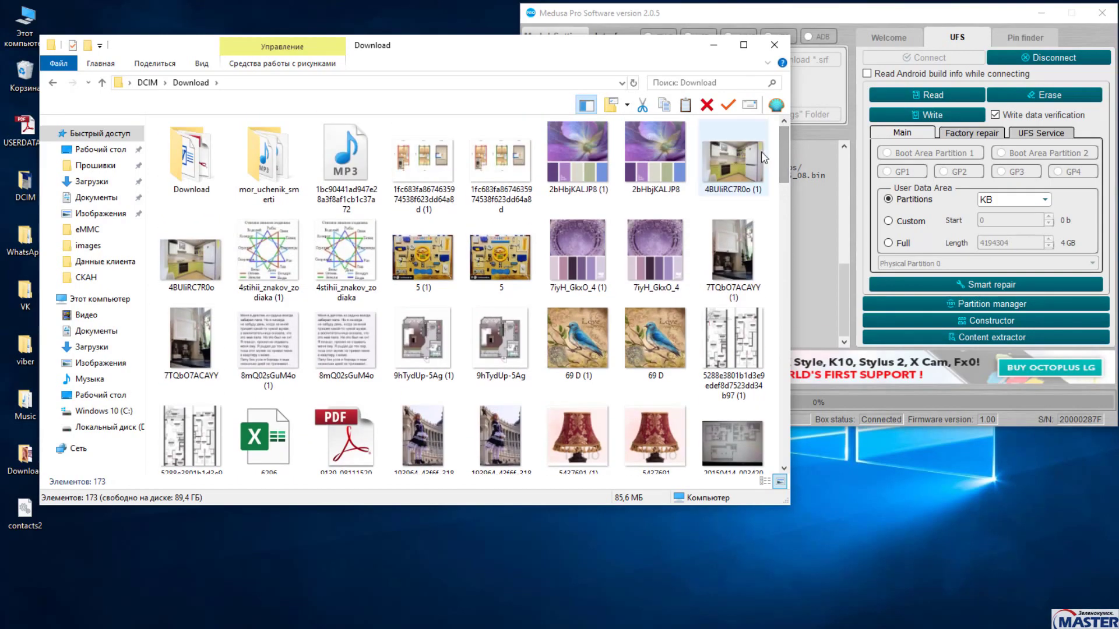
left_click(774, 46)
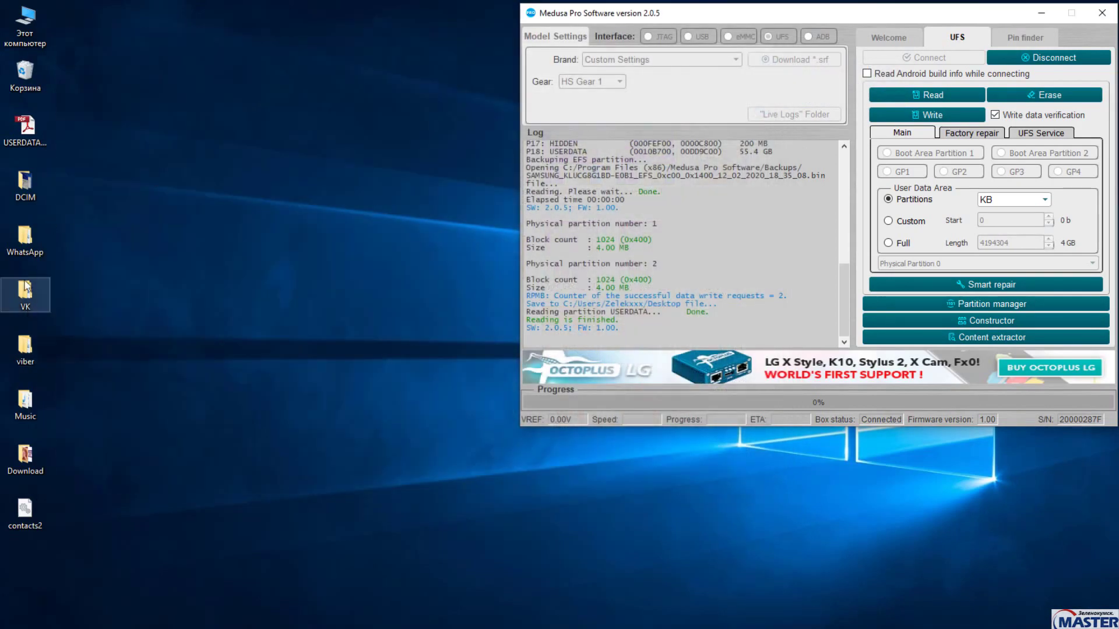
Step: Examine the contents of the extracted Music folder from the desktop and close its window
double_click(26, 400)
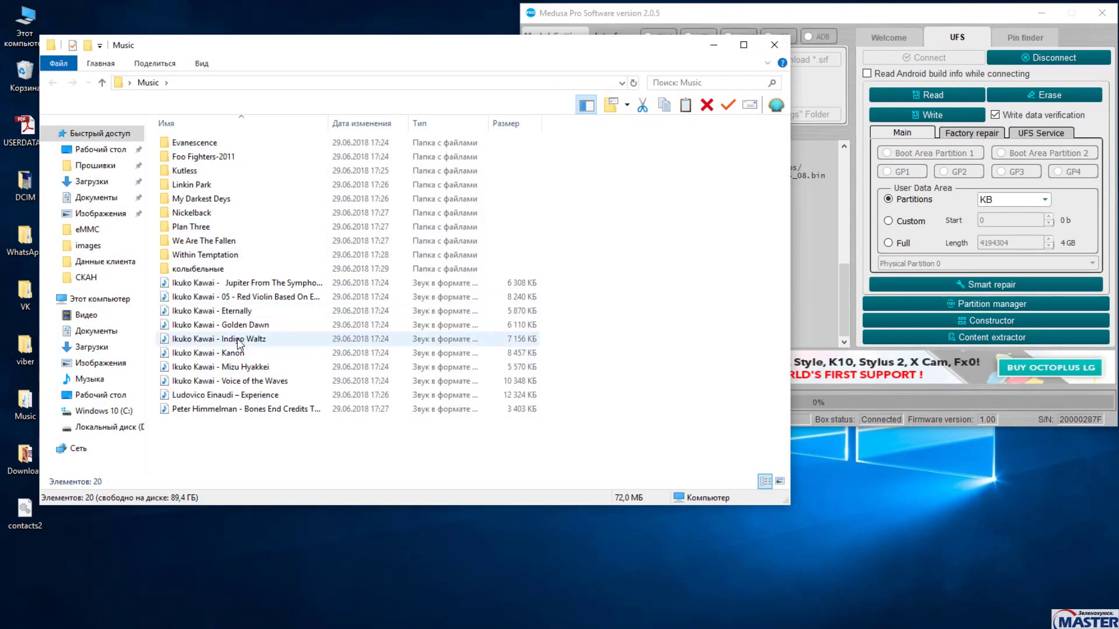
left_click(774, 46)
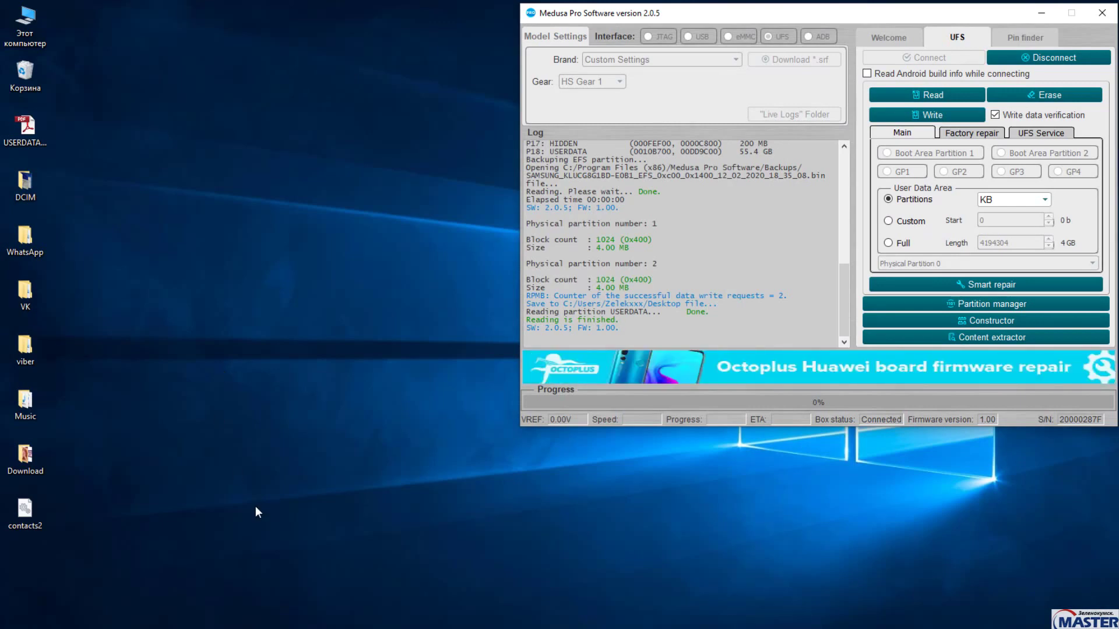
Step: Switch to the contacts2.db to vCard converter page in the browser, choose contacts2 from the desktop and download contacts.vcf
mouse_move(278, 624)
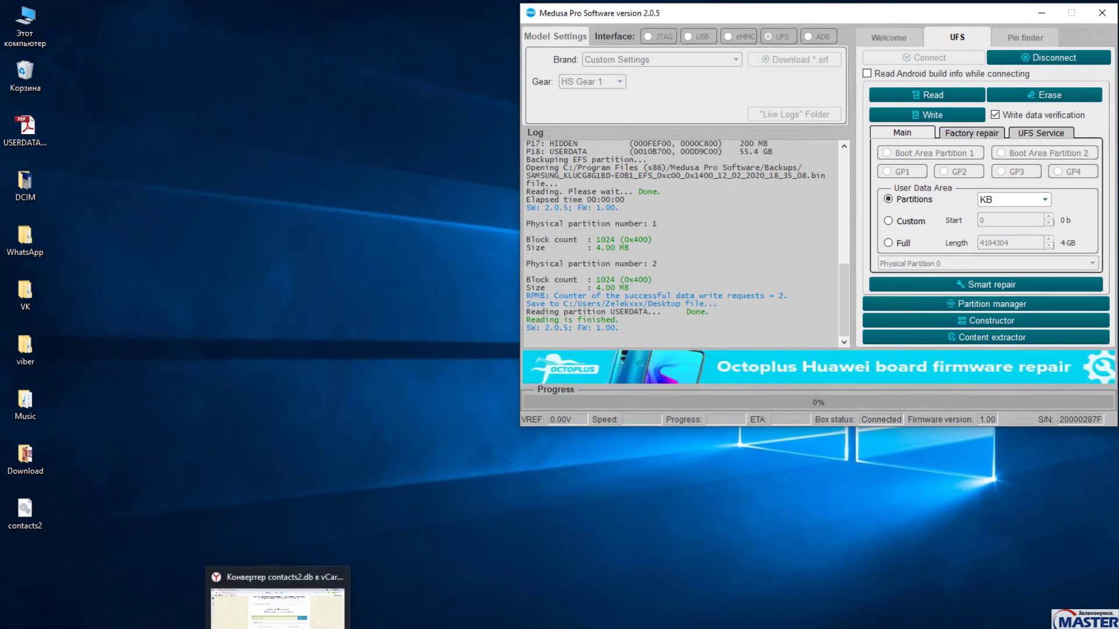
left_click(278, 595)
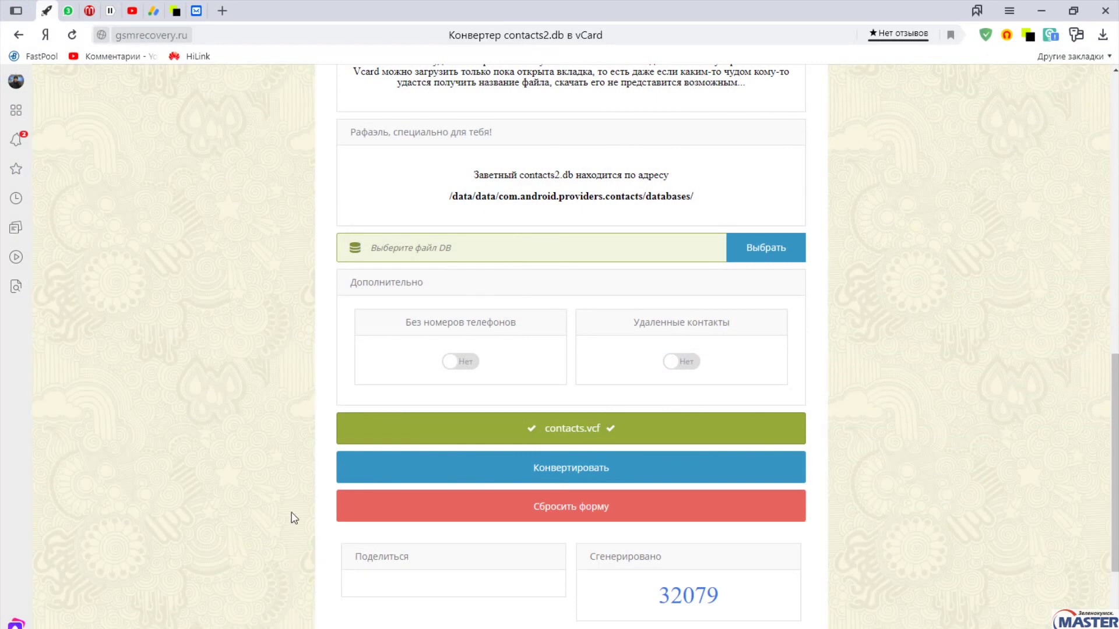
left_click(780, 260)
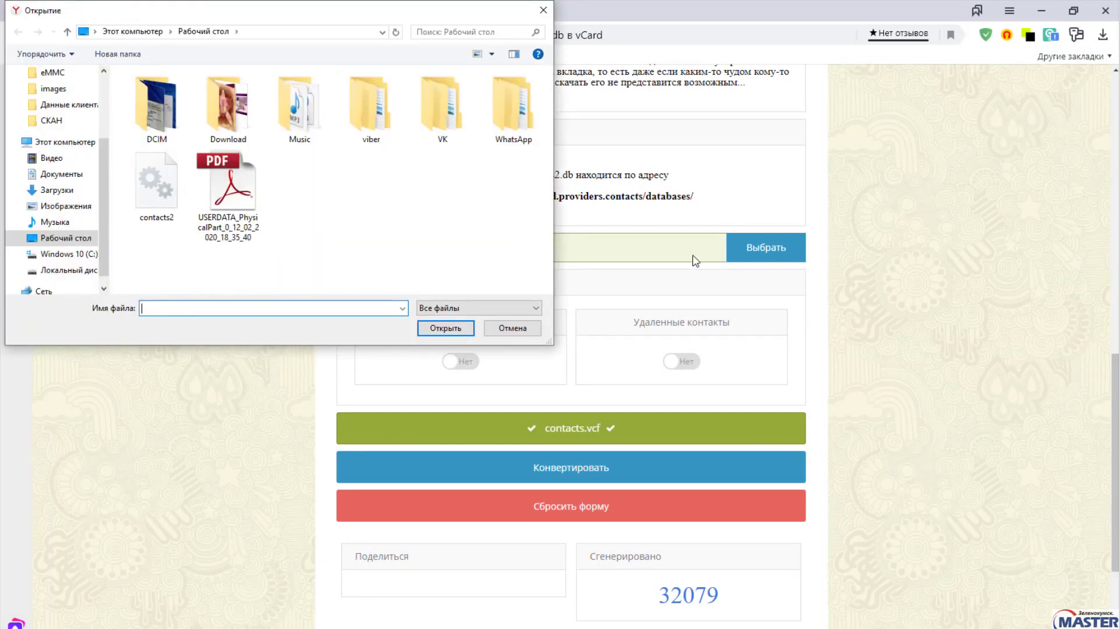
left_click(159, 186)
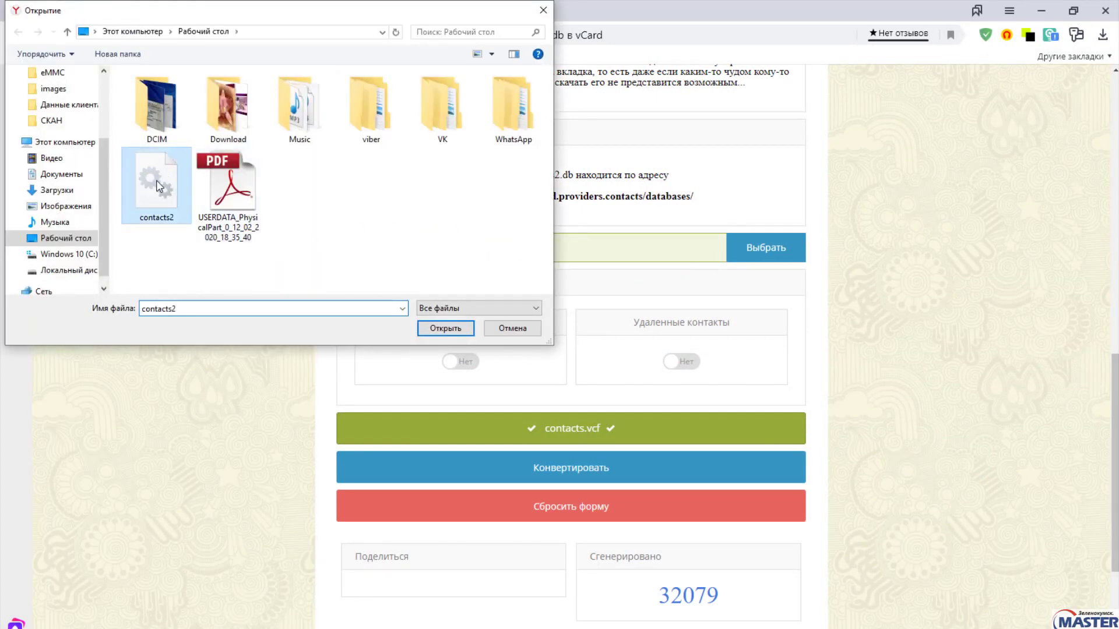
left_click(450, 331)
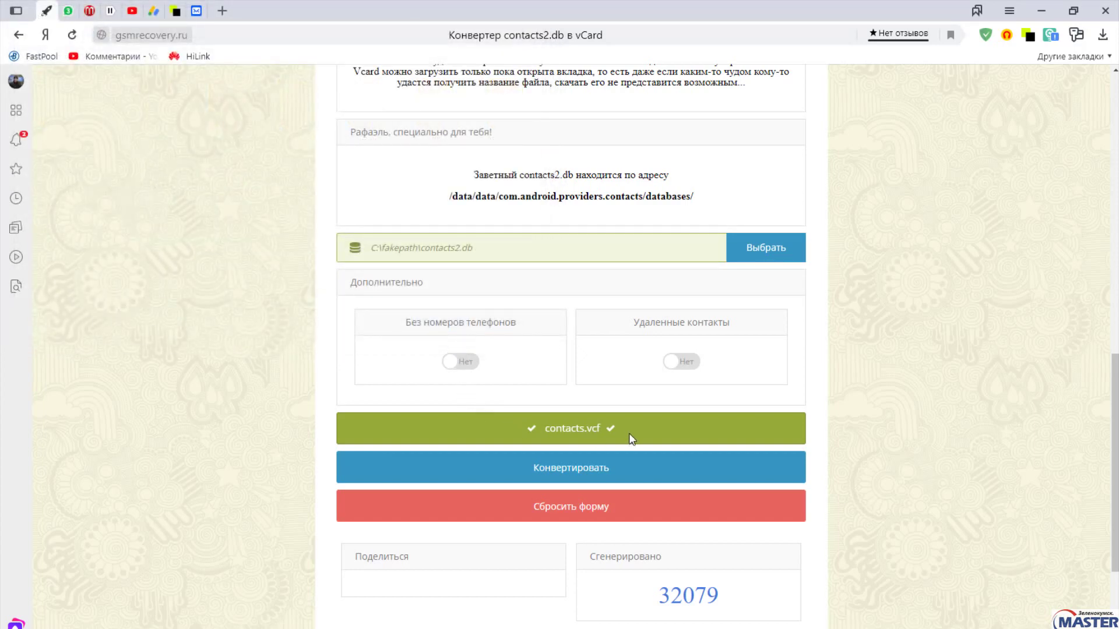
left_click(563, 436)
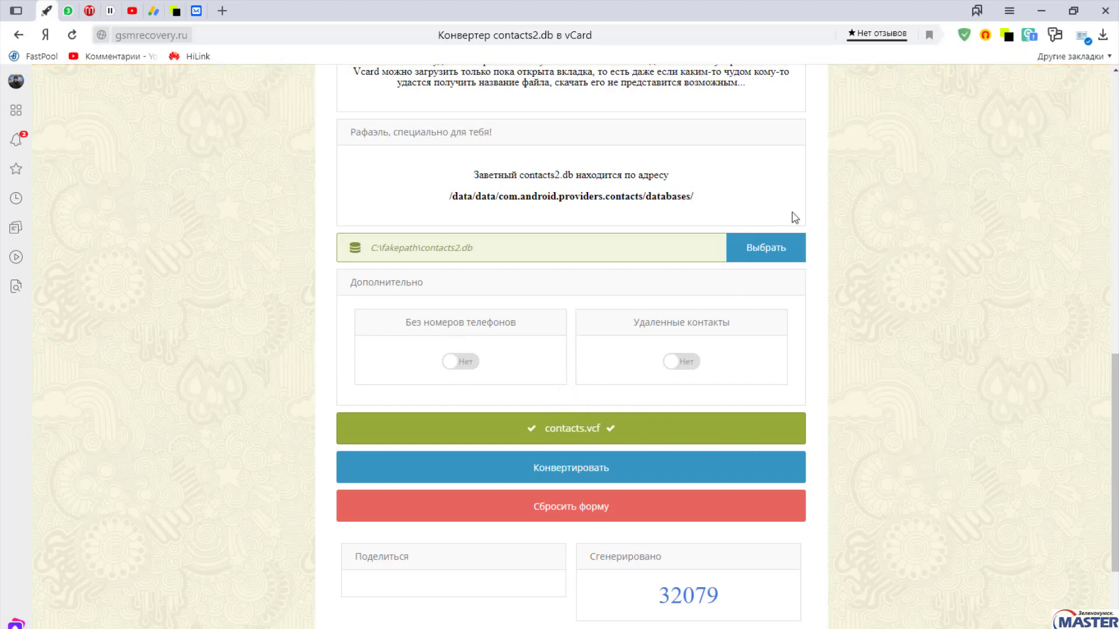
Step: Show the newly downloaded vCard file in its folder, copy it to the desktop and close the Downloads folder window
left_click(1101, 40)
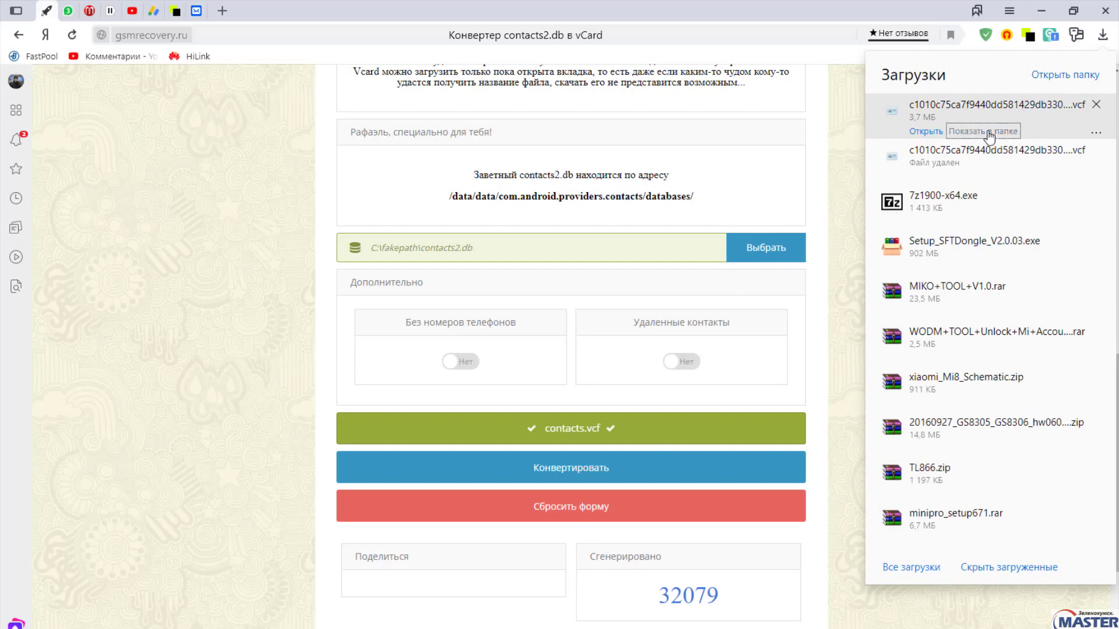
left_click(989, 131)
right_click(226, 199)
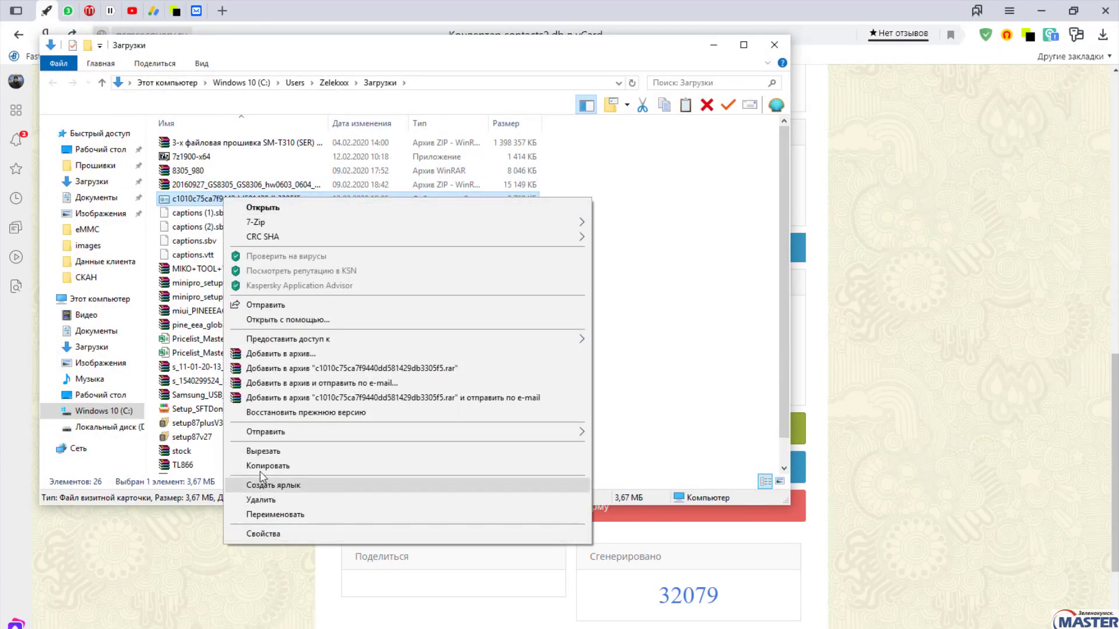
left_click(264, 465)
left_click(1041, 11)
right_click(46, 572)
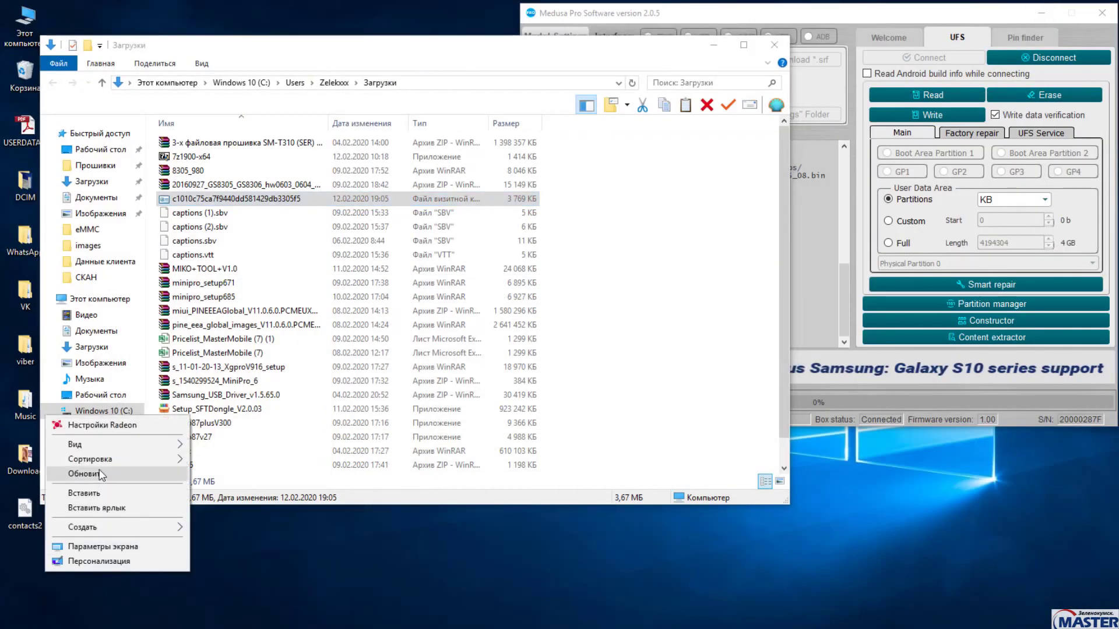
left_click(100, 475)
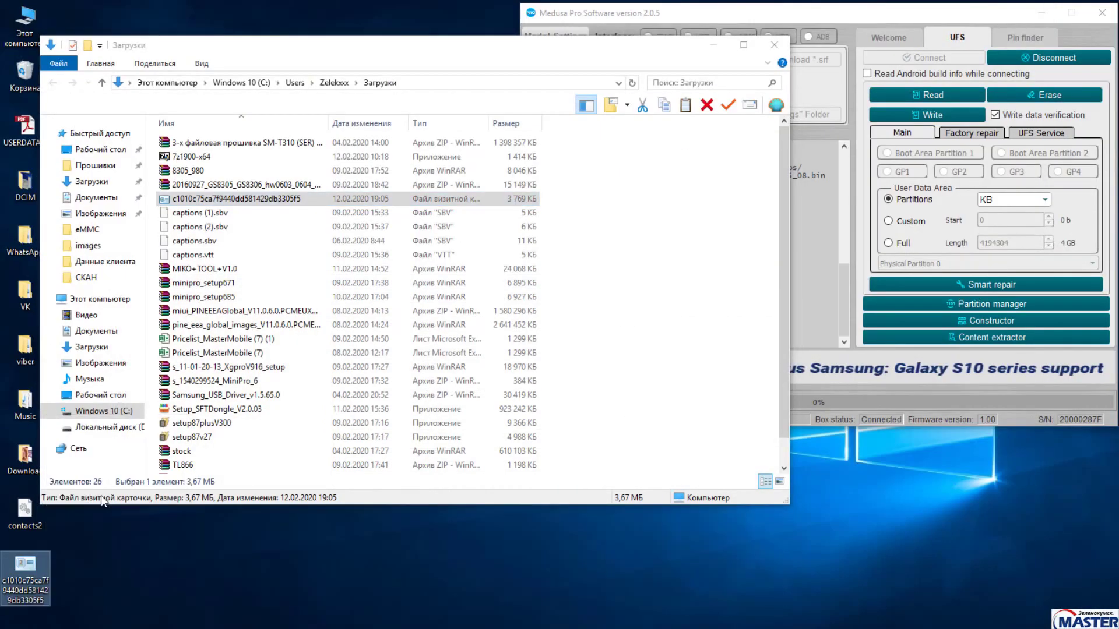
left_click(774, 47)
Step: Move the original contacts2 database file from the desktop to the Recycle Bin
left_click_drag(134, 208, 26, 73)
left_click(23, 574)
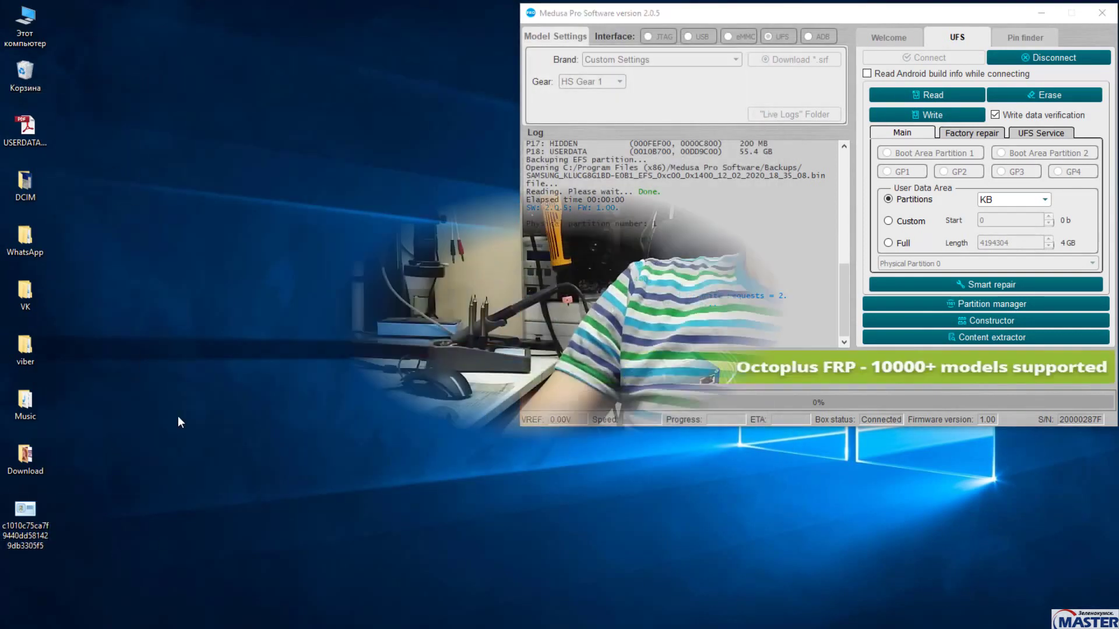